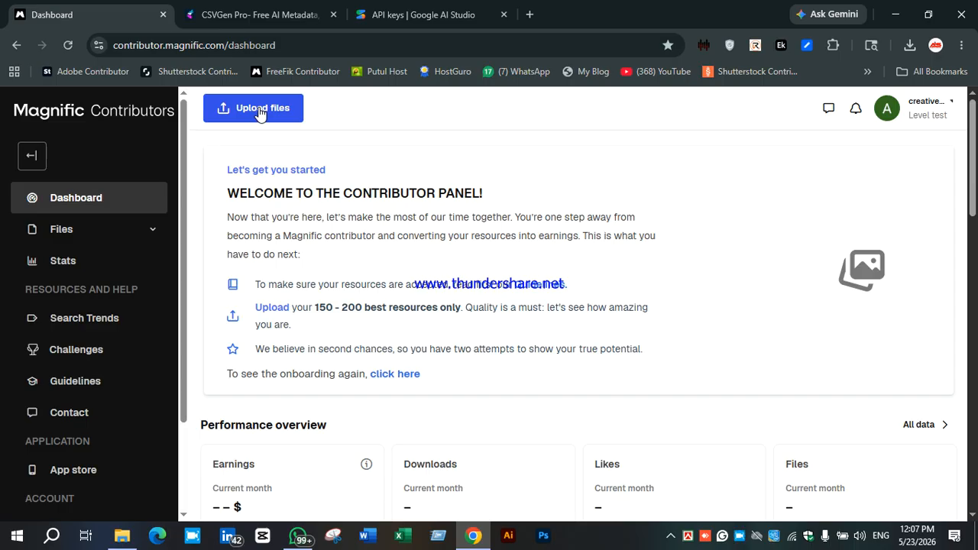
Step: Open the file upload form and review the technical requirements for vector EPS files
{"action": "left_click", "coordinate": [259, 111]}
{"action": "scroll", "coordinate": [739, 292], "scroll_direction": "up", "scroll_amount": 3}
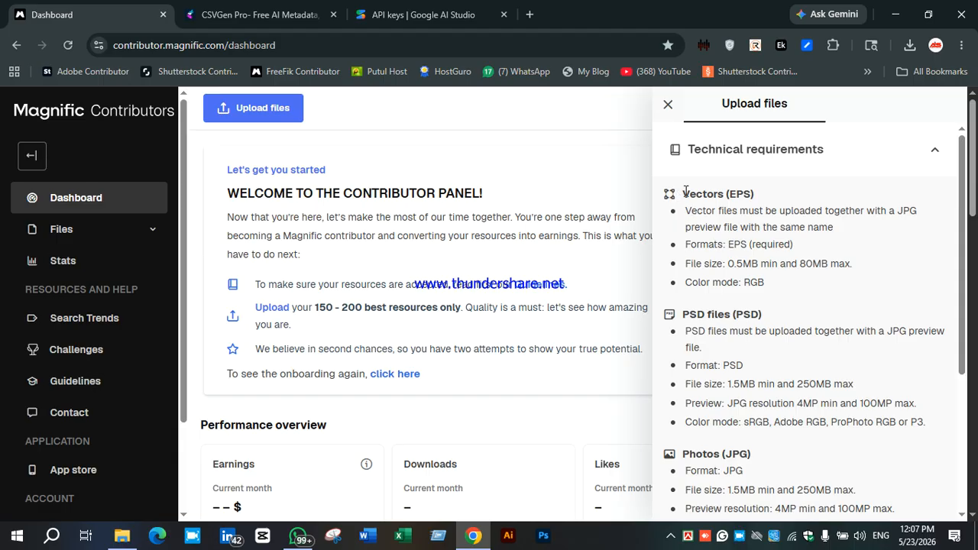
{"action": "left_click_drag", "start_coordinate": [685, 192], "coordinate": [755, 196]}
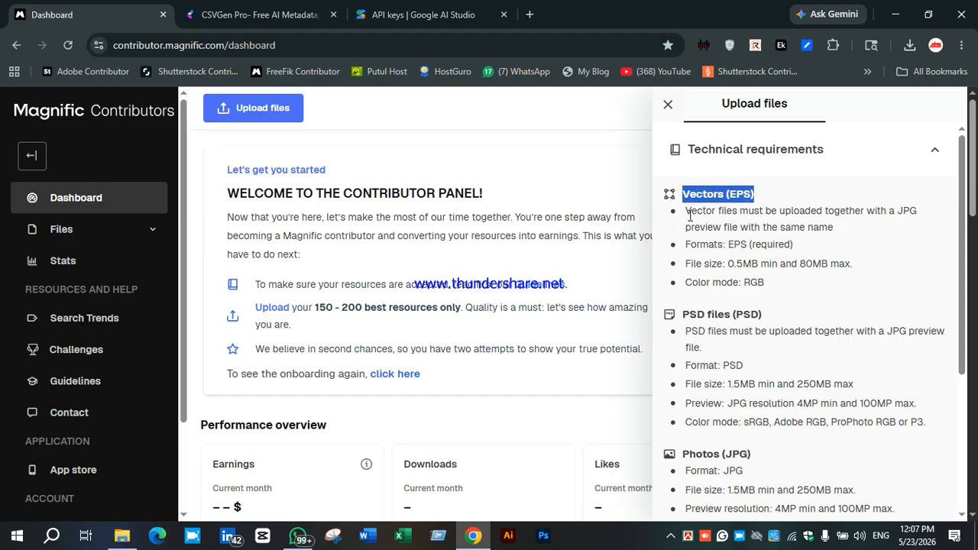
{"action": "left_click_drag", "start_coordinate": [691, 210], "coordinate": [701, 211]}
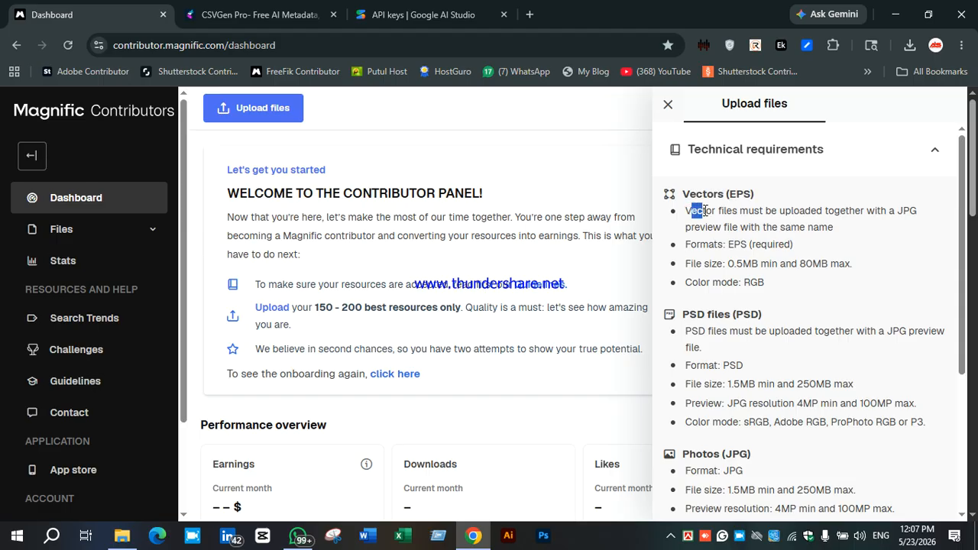
{"action": "left_click", "coordinate": [915, 209]}
{"action": "left_click_drag", "start_coordinate": [788, 227], "coordinate": [831, 227]}
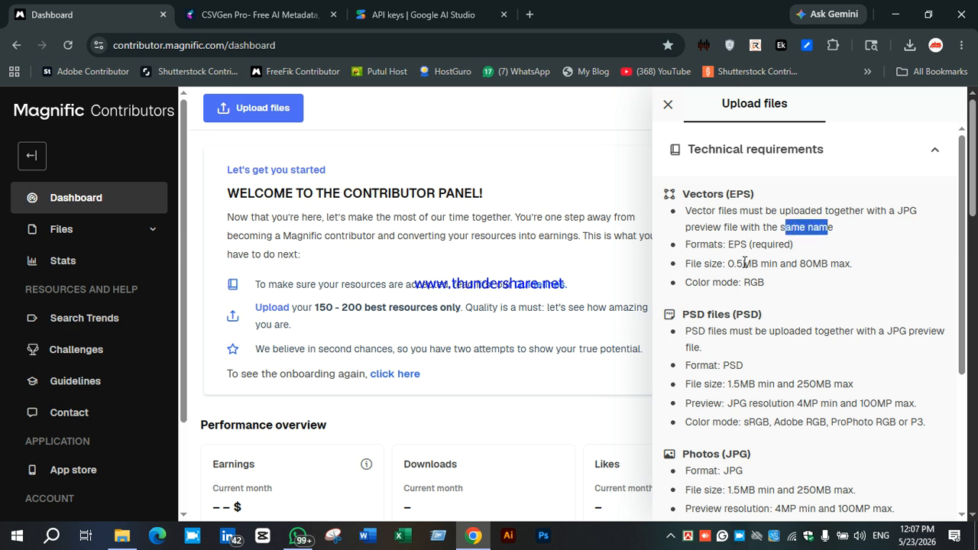
{"action": "left_click_drag", "start_coordinate": [724, 245], "coordinate": [762, 240]}
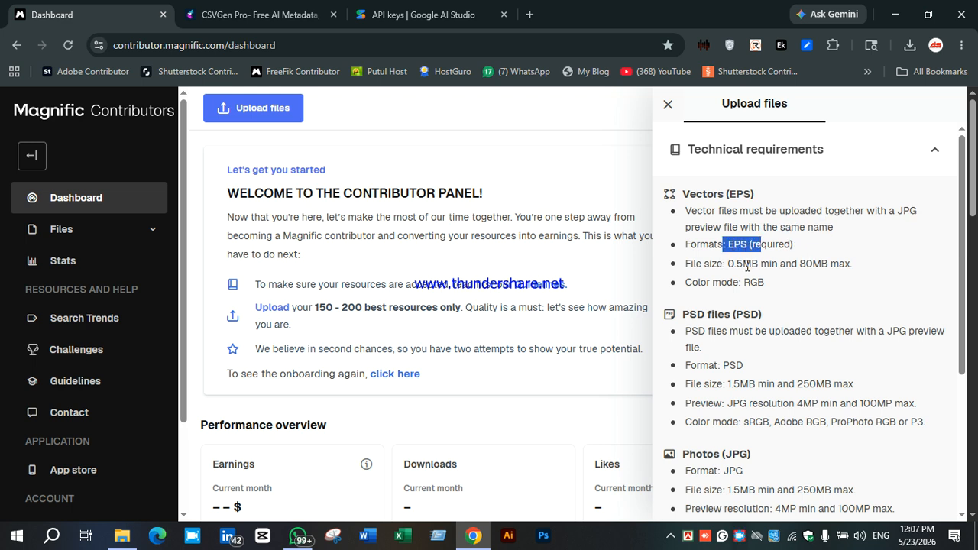
{"action": "left_click_drag", "start_coordinate": [691, 263], "coordinate": [754, 263]}
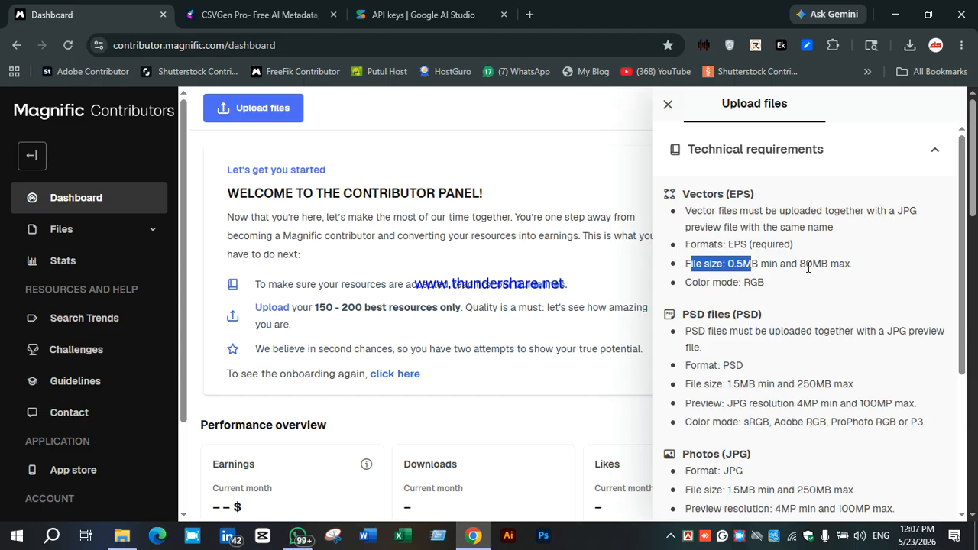
{"action": "left_click_drag", "start_coordinate": [806, 264], "coordinate": [829, 264]}
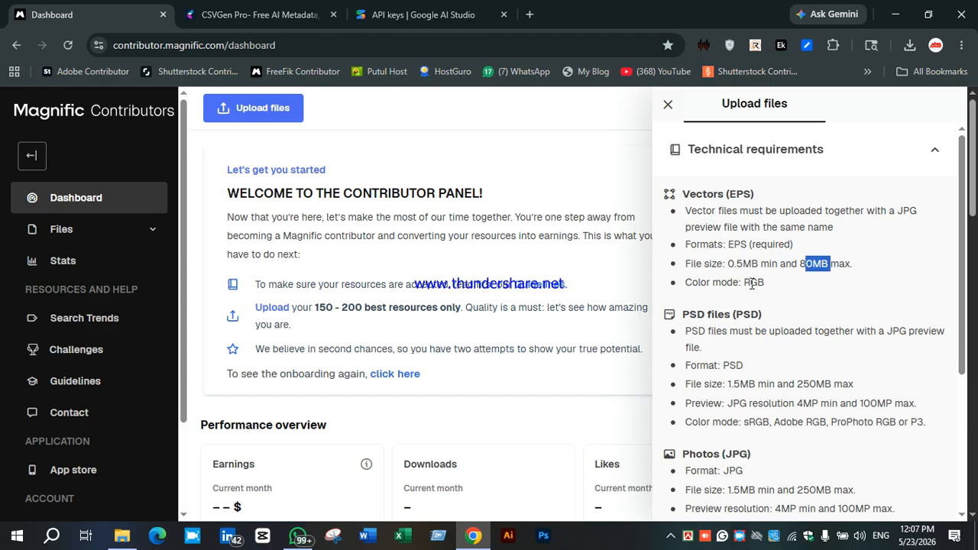
{"action": "left_click_drag", "start_coordinate": [756, 283], "coordinate": [767, 283]}
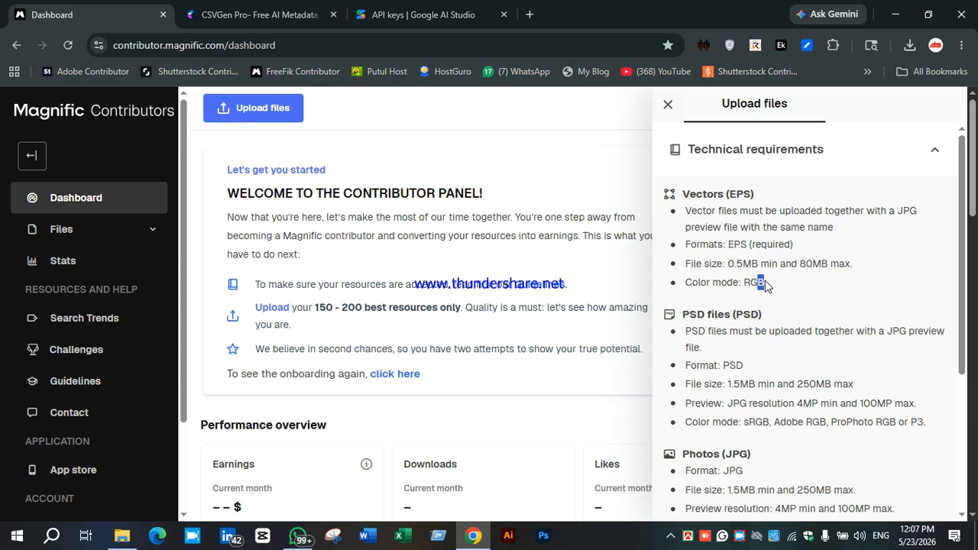
Step: Review the technical requirements for PSD files and JPG photos, including file size, preview resolution and color mode
{"action": "scroll", "coordinate": [747, 295], "scroll_direction": "down", "scroll_amount": 1}
{"action": "left_click_drag", "start_coordinate": [749, 260], "coordinate": [765, 262]}
{"action": "left_click_drag", "start_coordinate": [899, 264], "coordinate": [911, 265]}
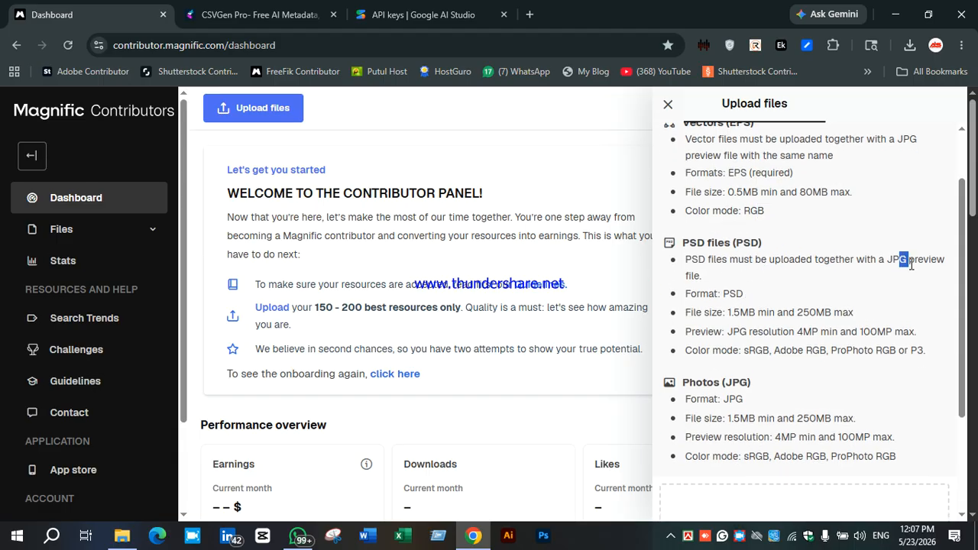
{"action": "left_click_drag", "start_coordinate": [722, 317], "coordinate": [740, 314]}
{"action": "left_click_drag", "start_coordinate": [803, 315], "coordinate": [816, 315]}
{"action": "scroll", "coordinate": [759, 311], "scroll_direction": "down", "scroll_amount": 2}
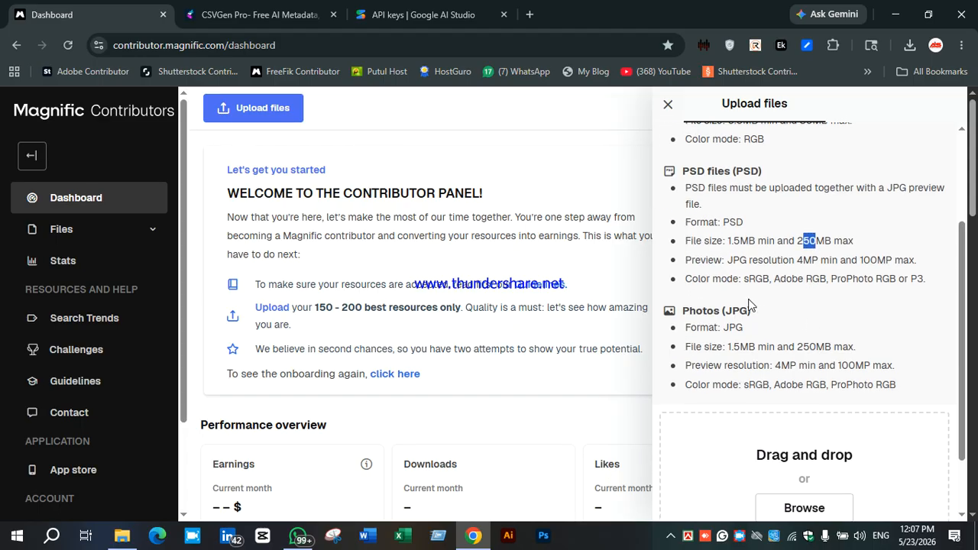
{"action": "left_click_drag", "start_coordinate": [732, 279], "coordinate": [738, 279]}
{"action": "scroll", "coordinate": [716, 305], "scroll_direction": "down", "scroll_amount": 2}
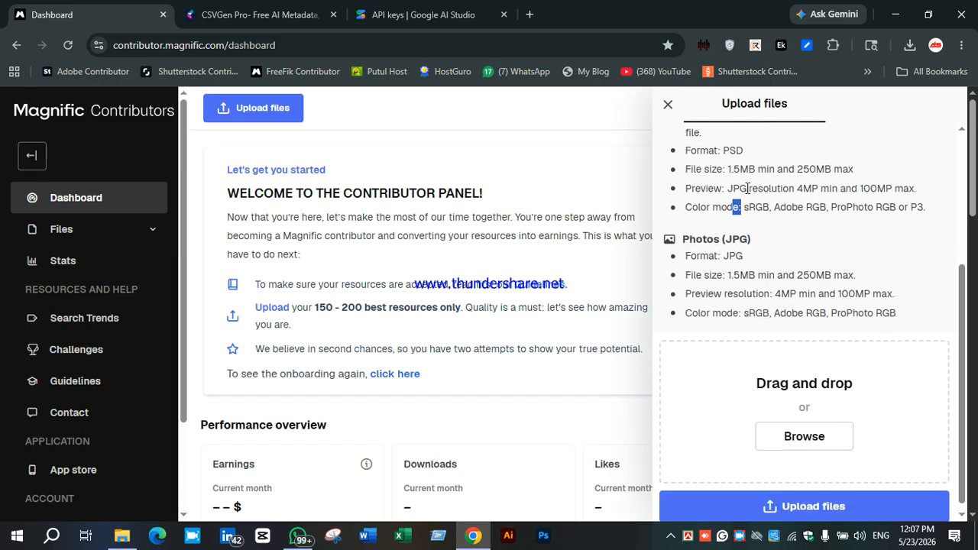
{"action": "left_click_drag", "start_coordinate": [747, 188], "coordinate": [843, 189]}
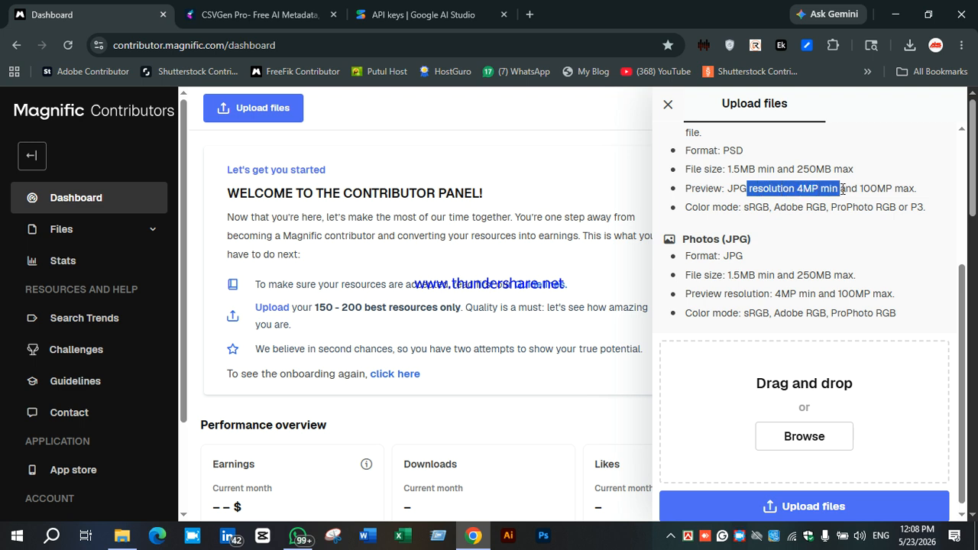
{"action": "scroll", "coordinate": [693, 252], "scroll_direction": "down", "scroll_amount": 1}
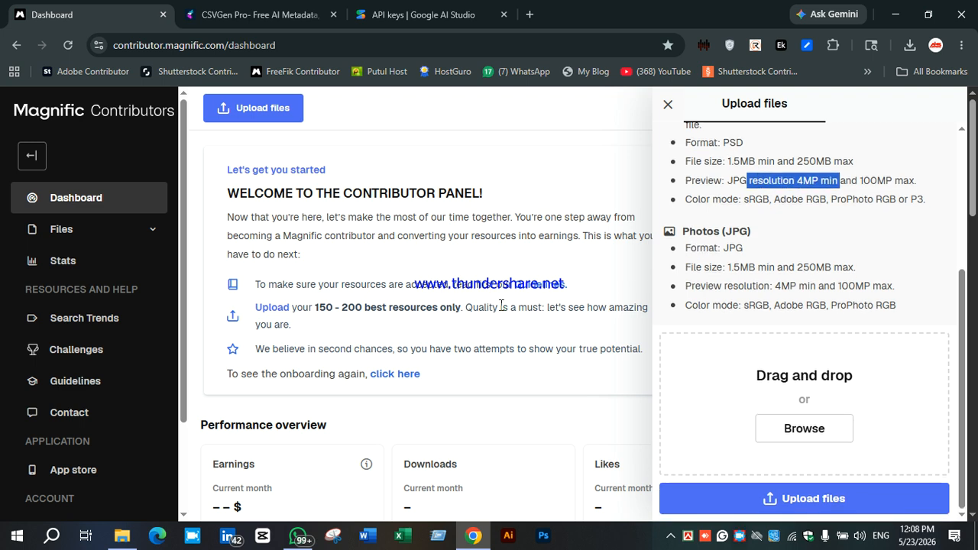
Step: Browse for files to upload and select every EPS file in the "only for free pik" folder in Downloads
{"action": "left_click", "coordinate": [740, 501]}
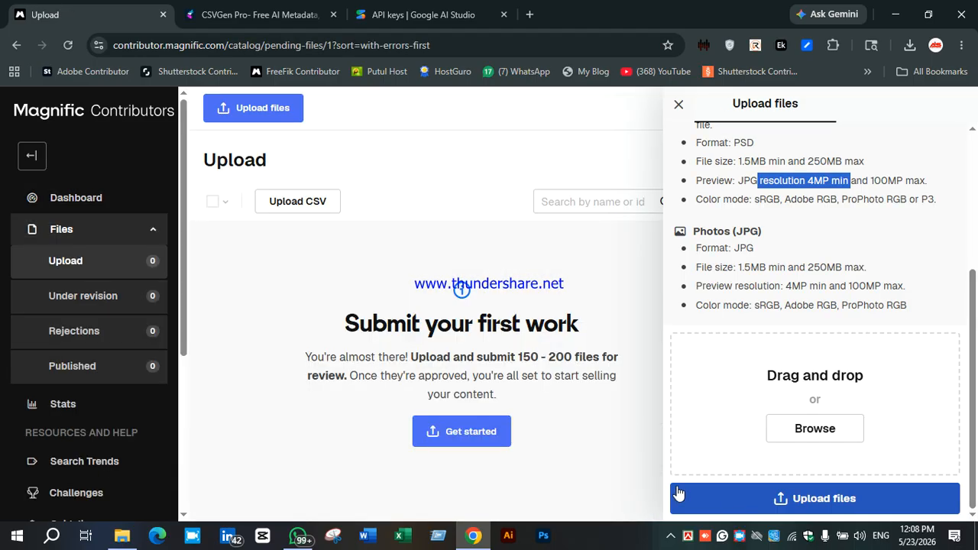
{"action": "left_click", "coordinate": [815, 429]}
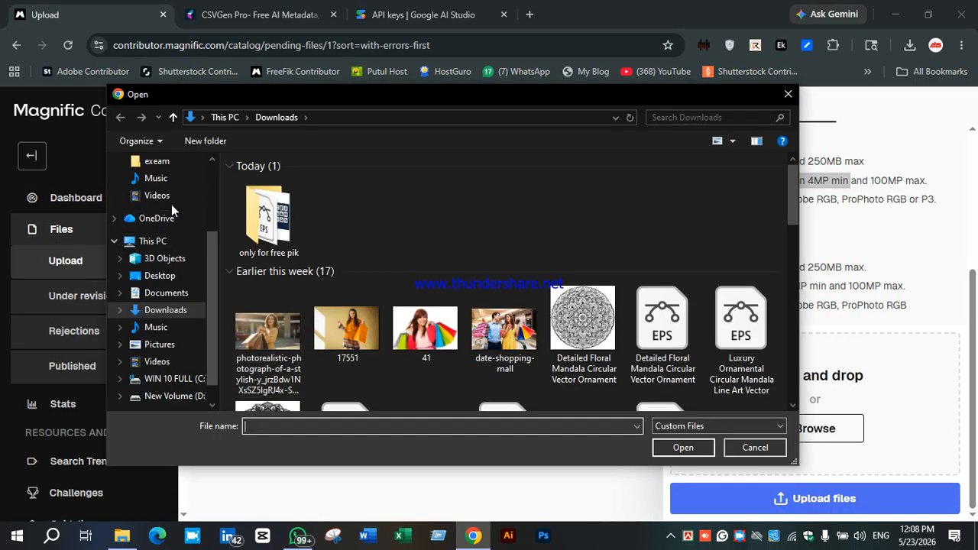
{"action": "left_click", "coordinate": [289, 240]}
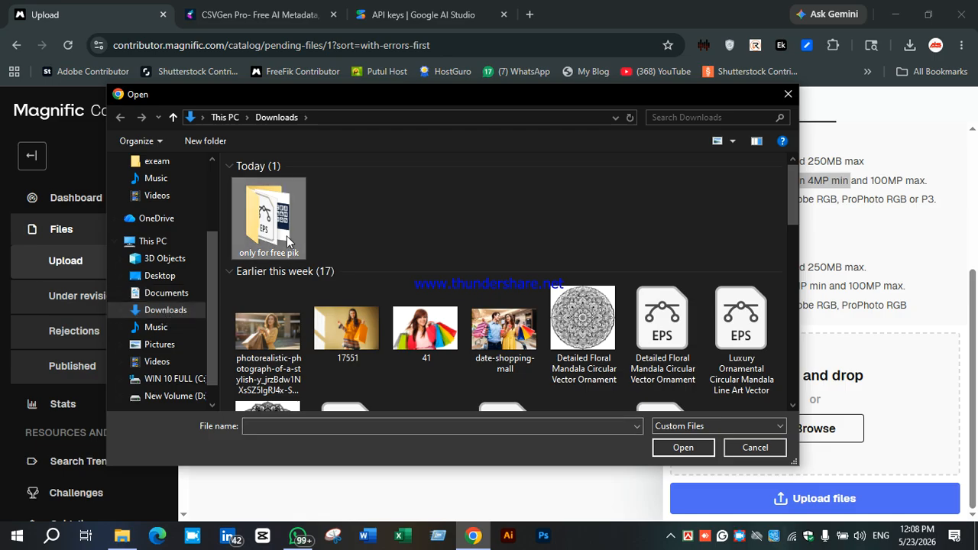
{"action": "double_click", "coordinate": [287, 242]}
{"action": "left_click", "coordinate": [289, 215]}
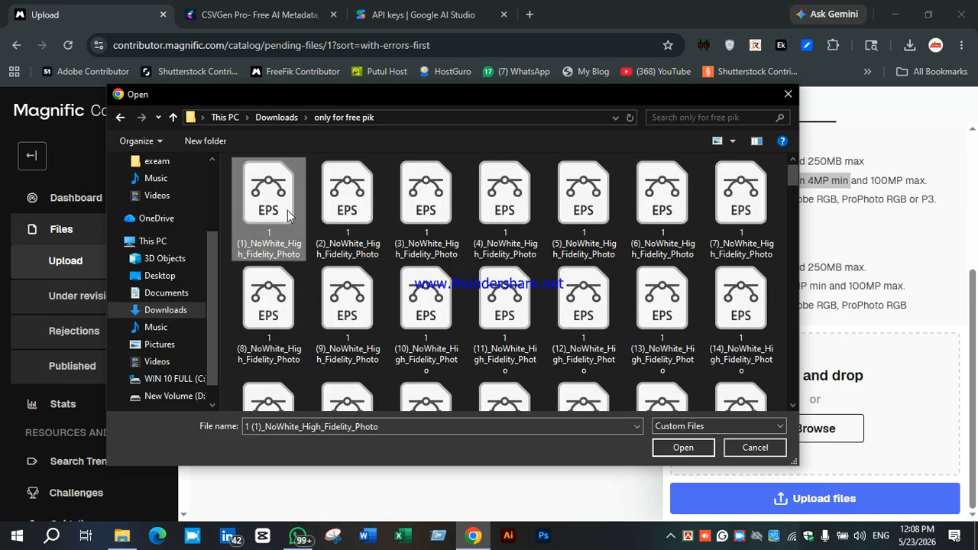
{"action": "key", "text": "ctrl+a"}
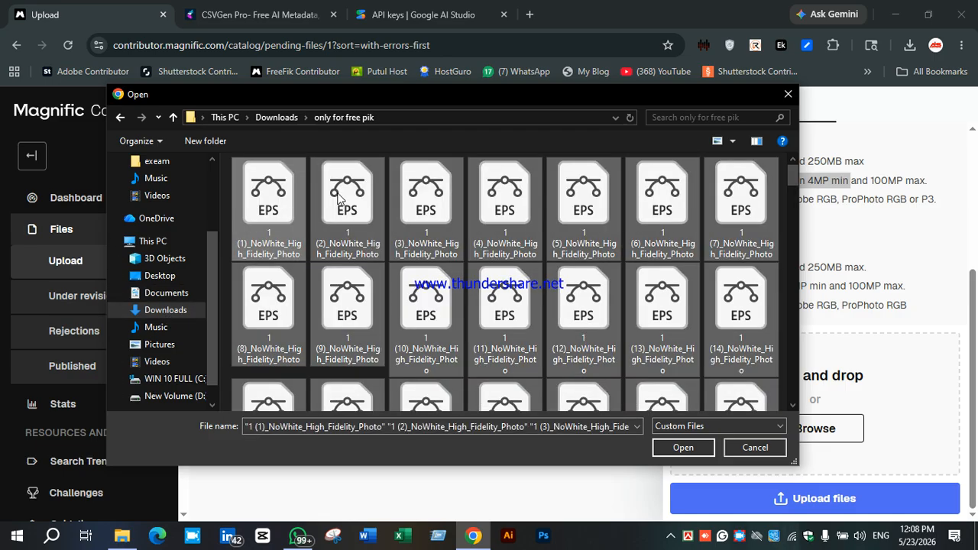
{"action": "right_click", "coordinate": [740, 536]}
{"action": "left_click", "coordinate": [784, 431]}
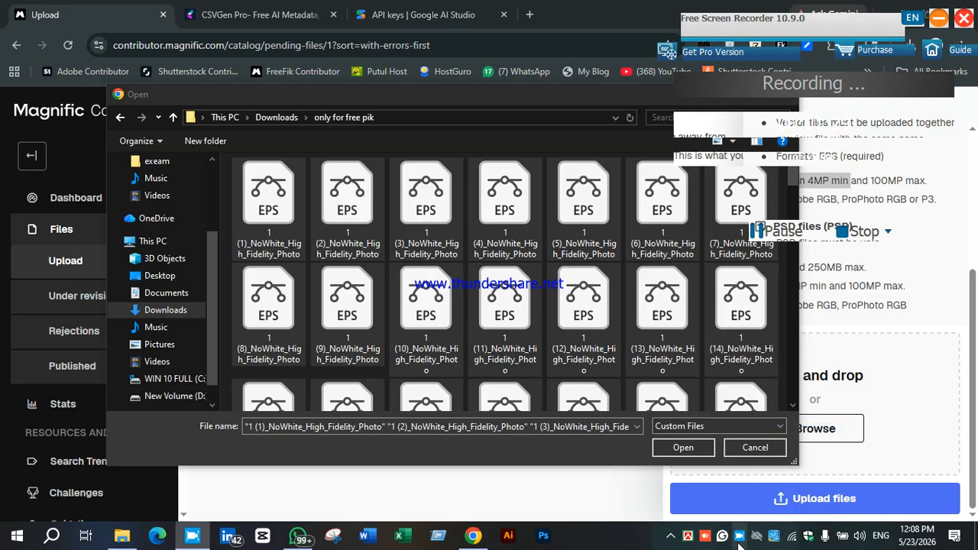
{"action": "right_click", "coordinate": [741, 539]}
{"action": "left_click", "coordinate": [787, 454]}
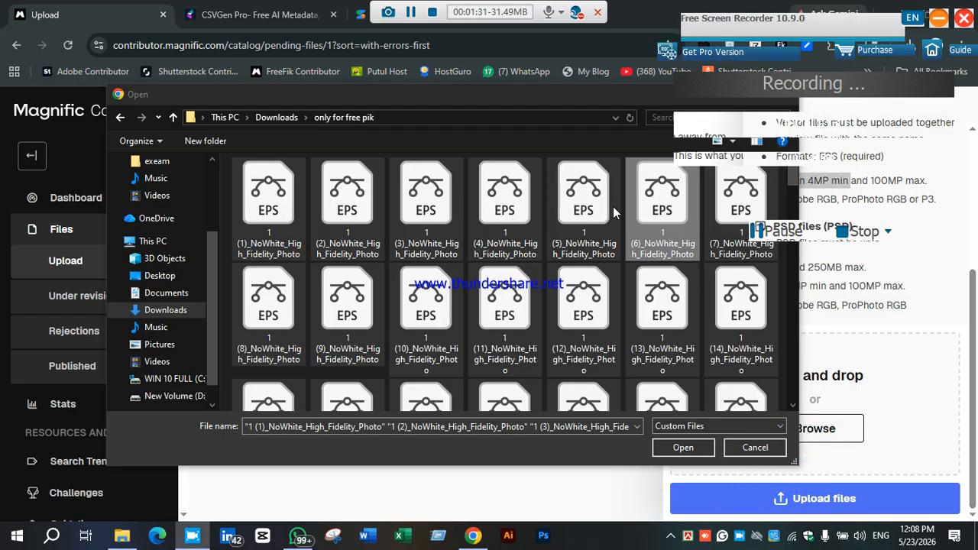
{"action": "left_click", "coordinate": [411, 12]}
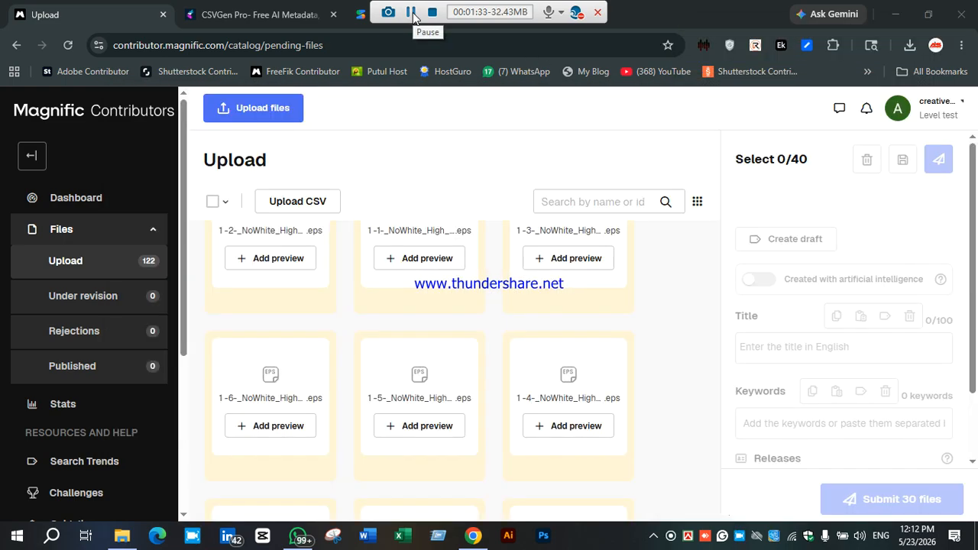
Step: Look through the uploaded EPS files and select the first one in the grid
{"action": "scroll", "coordinate": [393, 391], "scroll_direction": "up", "scroll_amount": 2}
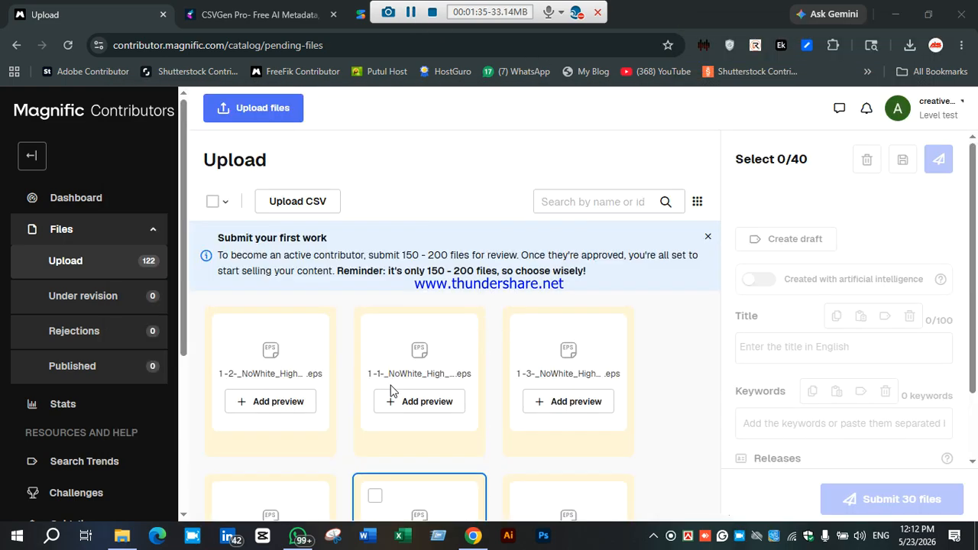
{"action": "scroll", "coordinate": [390, 386], "scroll_direction": "down", "scroll_amount": 3}
{"action": "scroll", "coordinate": [391, 379], "scroll_direction": "up", "scroll_amount": 3}
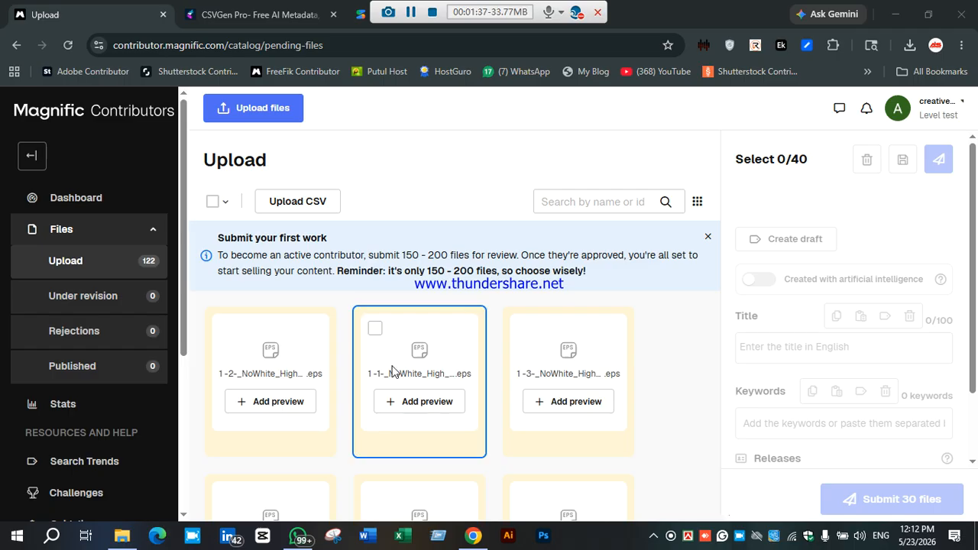
{"action": "scroll", "coordinate": [391, 370], "scroll_direction": "down", "scroll_amount": 5}
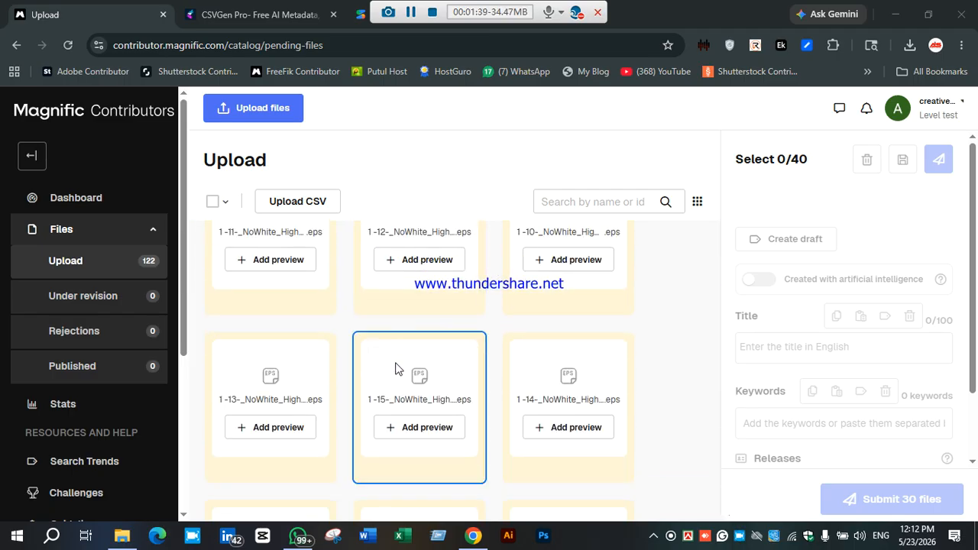
{"action": "scroll", "coordinate": [398, 361], "scroll_direction": "up", "scroll_amount": 5}
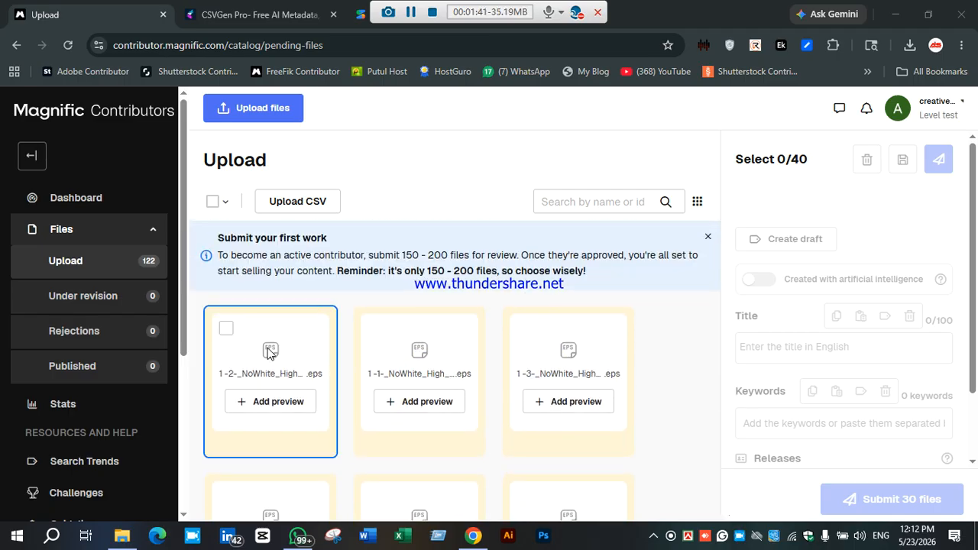
{"action": "left_click", "coordinate": [268, 352]}
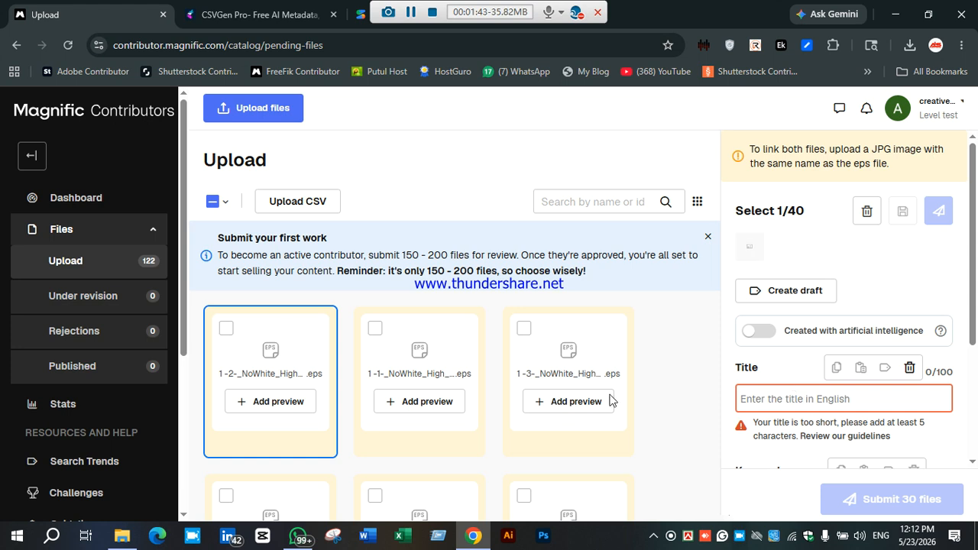
Step: Examine the title, keyword and release fields of the selected EPS file
{"action": "scroll", "coordinate": [821, 385], "scroll_direction": "down", "scroll_amount": 2}
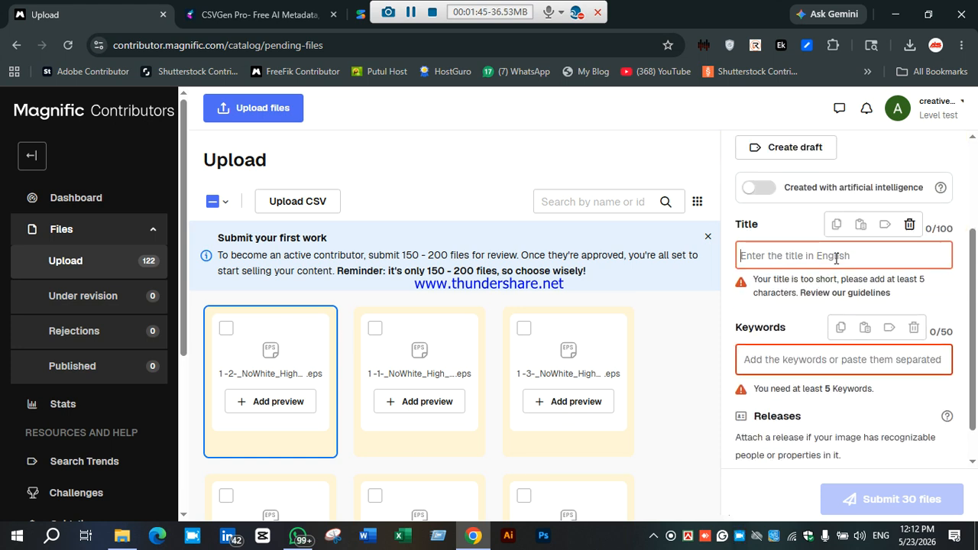
{"action": "left_click", "coordinate": [830, 362]}
{"action": "scroll", "coordinate": [830, 362], "scroll_direction": "down", "scroll_amount": 1}
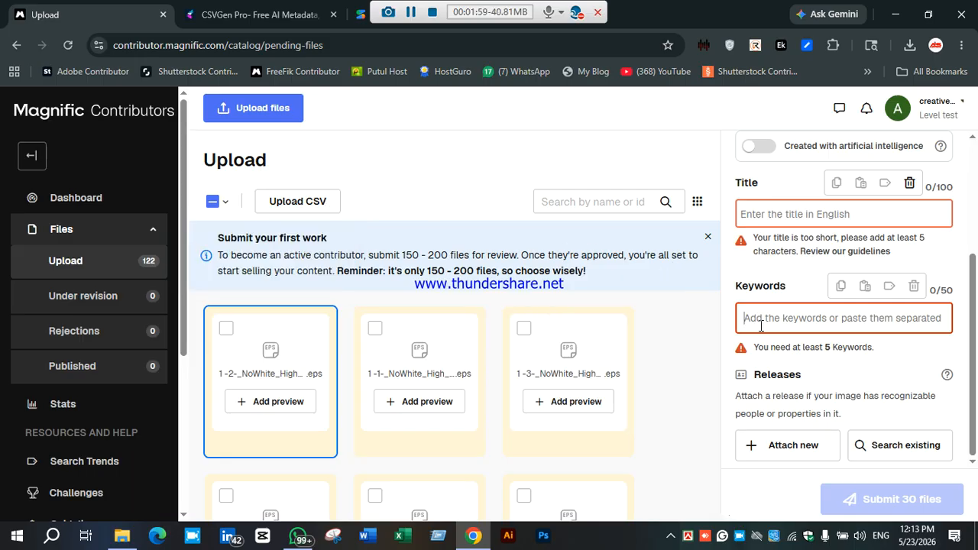
{"action": "left_click", "coordinate": [792, 214]}
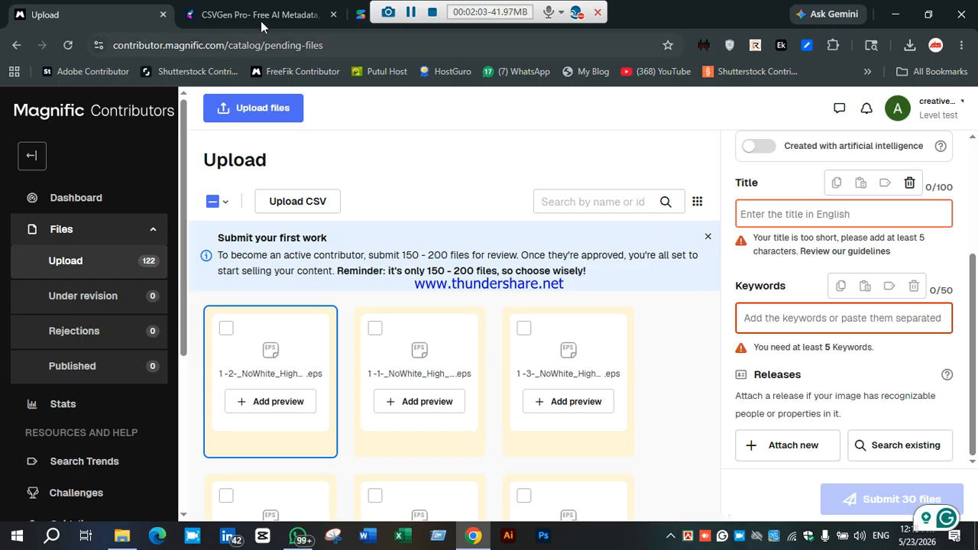
{"action": "left_click", "coordinate": [334, 15]}
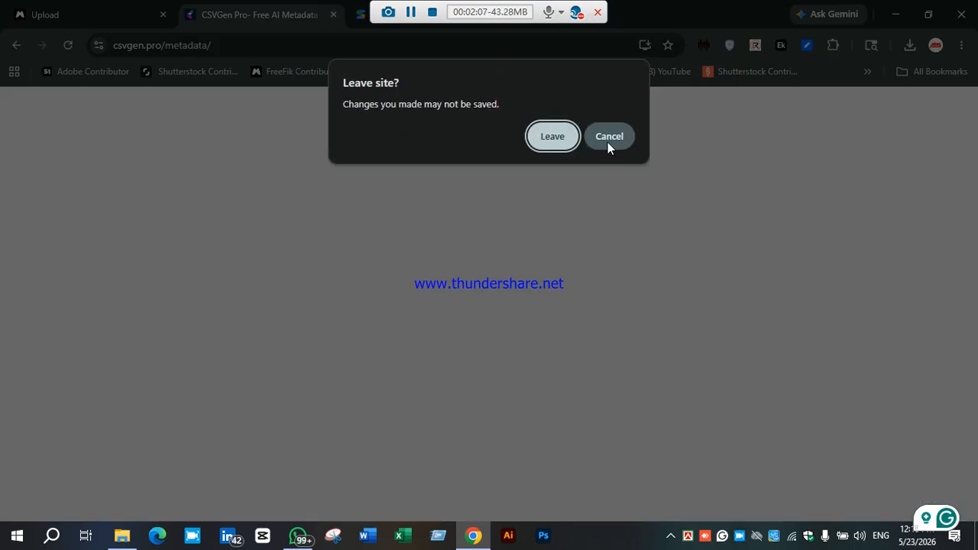
{"action": "left_click", "coordinate": [609, 137]}
{"action": "left_click", "coordinate": [102, 10]}
Step: Review the first-submission notice about how many files to submit and look over the uploaded EPS files
{"action": "scroll", "coordinate": [379, 258], "scroll_direction": "down", "scroll_amount": 2}
{"action": "scroll", "coordinate": [379, 263], "scroll_direction": "up", "scroll_amount": 3}
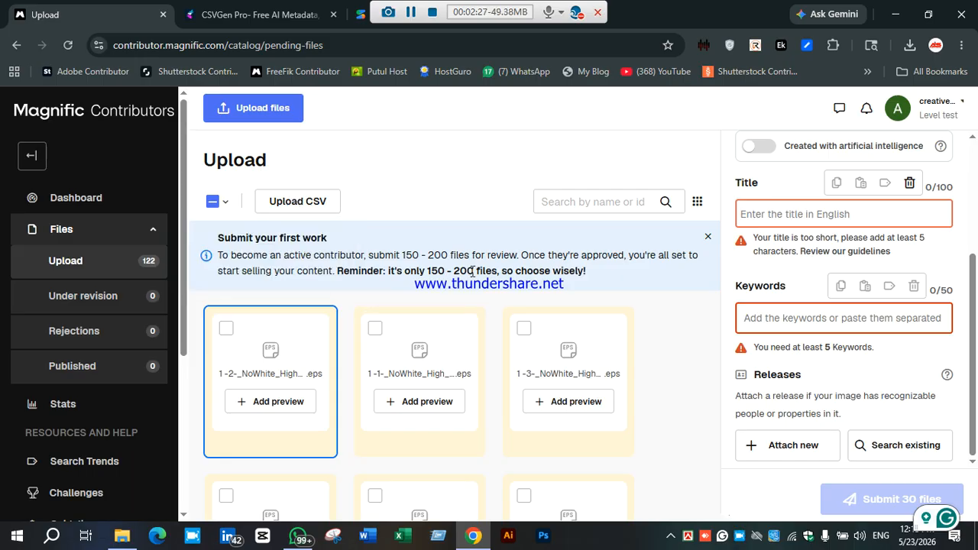
{"action": "left_click_drag", "start_coordinate": [454, 275], "coordinate": [501, 275]}
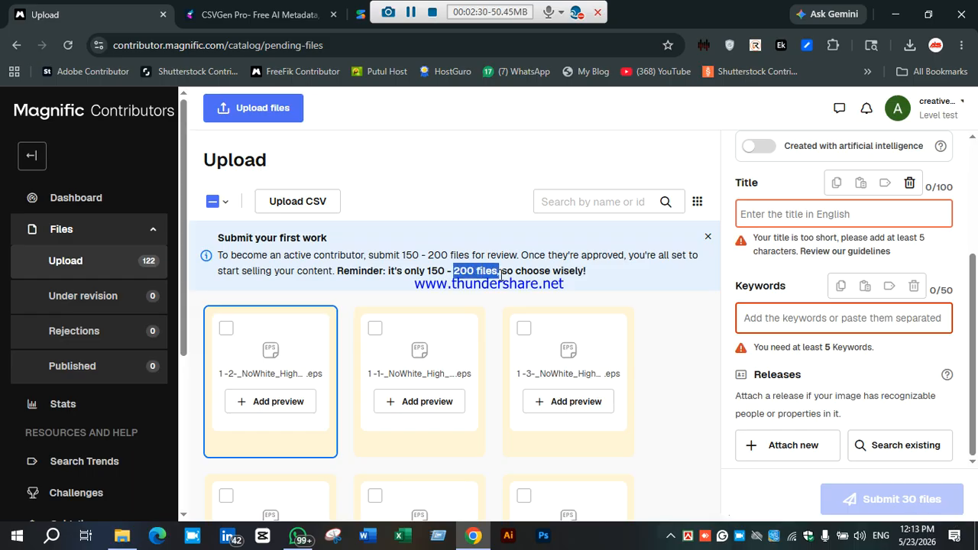
{"action": "scroll", "coordinate": [362, 247], "scroll_direction": "down", "scroll_amount": 3}
{"action": "left_click", "coordinate": [362, 246]}
{"action": "scroll", "coordinate": [362, 246], "scroll_direction": "up", "scroll_amount": 3}
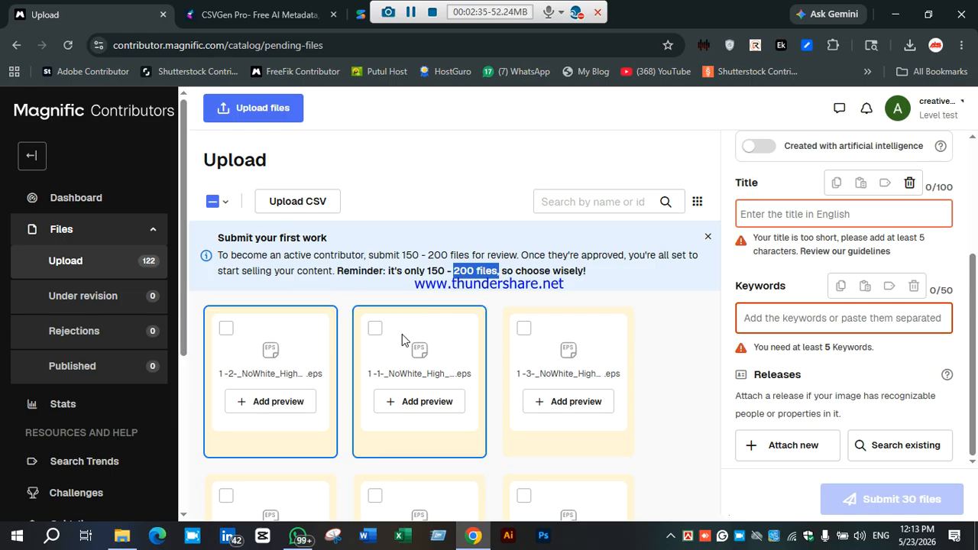
{"action": "scroll", "coordinate": [539, 354], "scroll_direction": "down", "scroll_amount": 1}
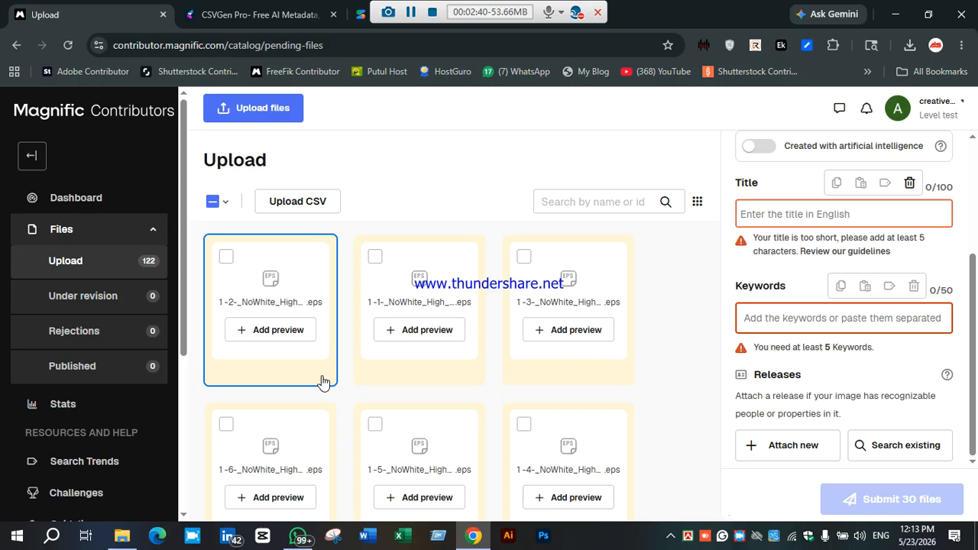
{"action": "scroll", "coordinate": [321, 381], "scroll_direction": "up", "scroll_amount": 1}
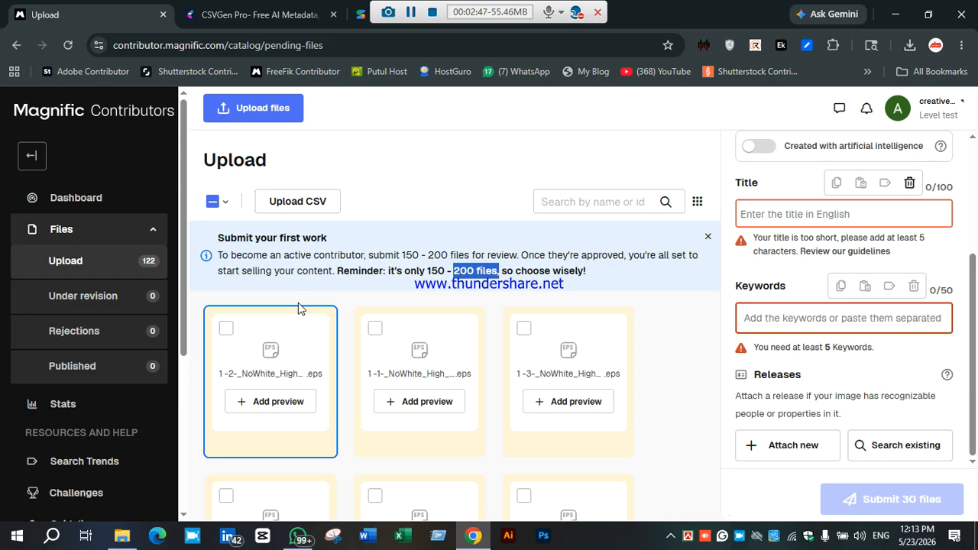
Step: Select every file on the page and upload the freepik metadata CSV file from the Downloads folder
{"action": "left_click", "coordinate": [211, 202]}
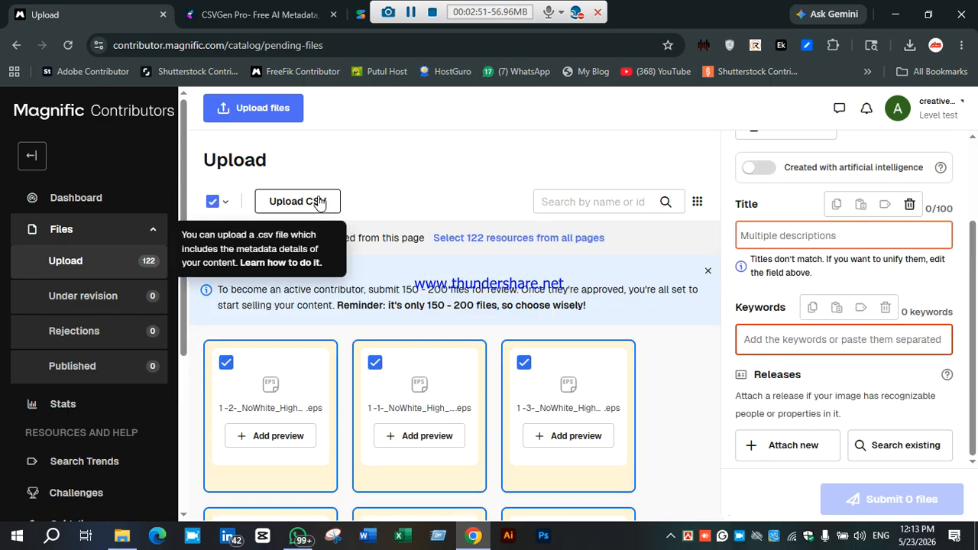
{"action": "left_click", "coordinate": [319, 203]}
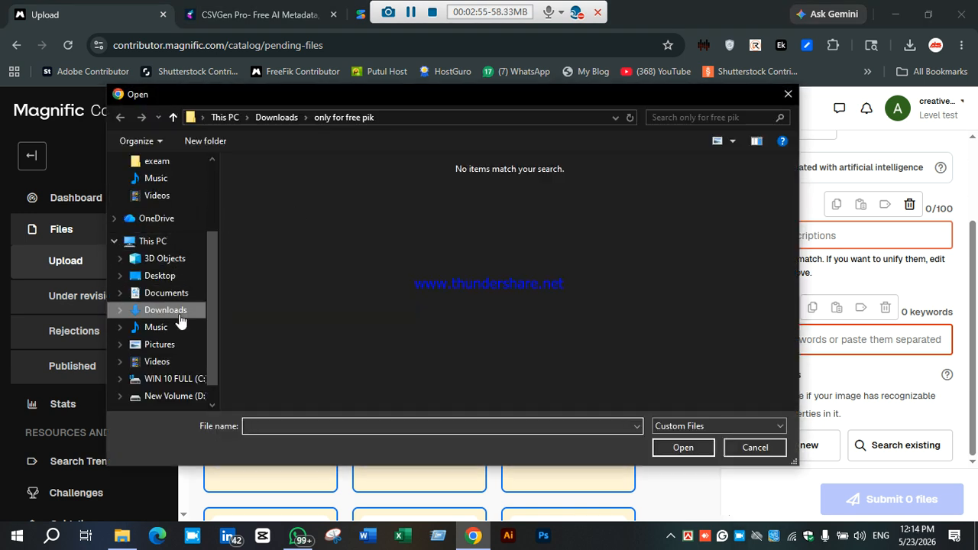
{"action": "left_click", "coordinate": [177, 311]}
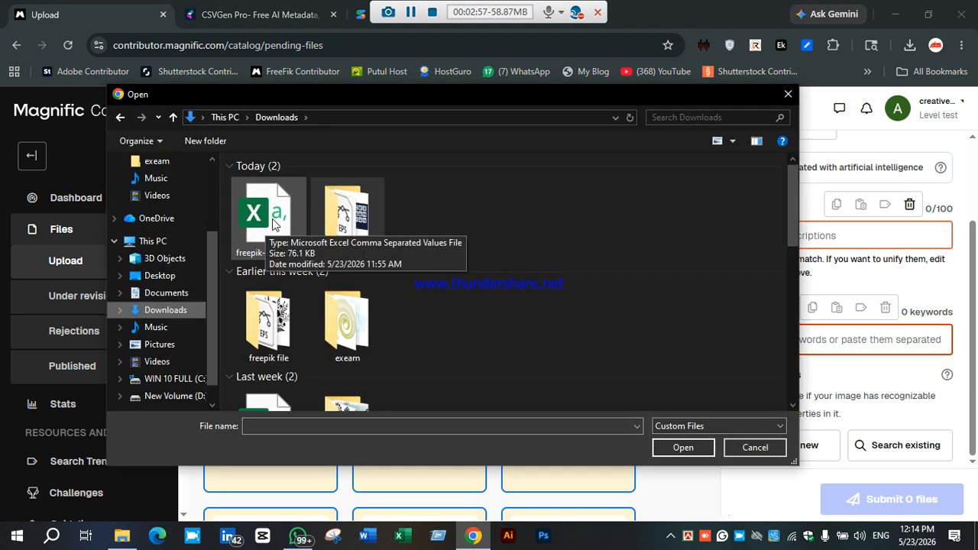
{"action": "left_click", "coordinate": [295, 231]}
{"action": "left_click", "coordinate": [683, 448]}
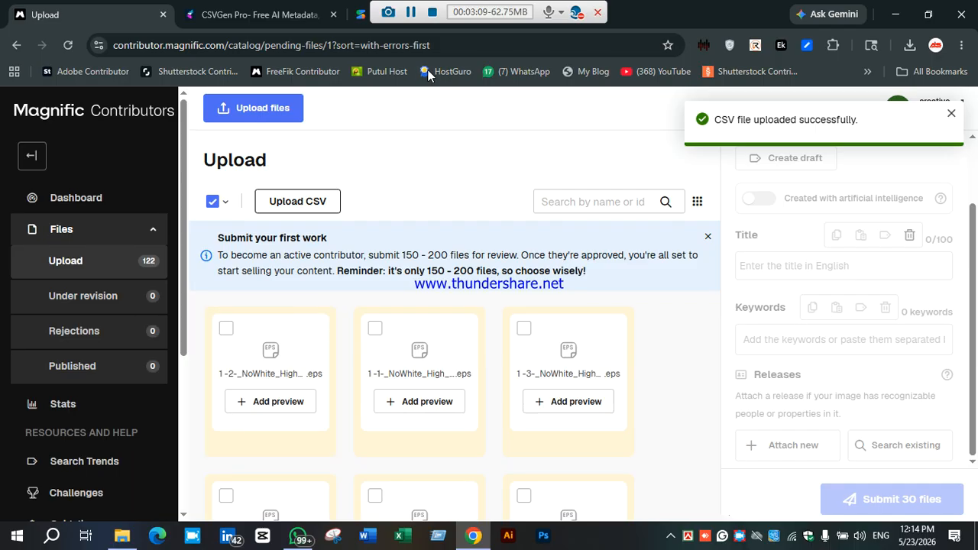
{"action": "left_click", "coordinate": [412, 11]}
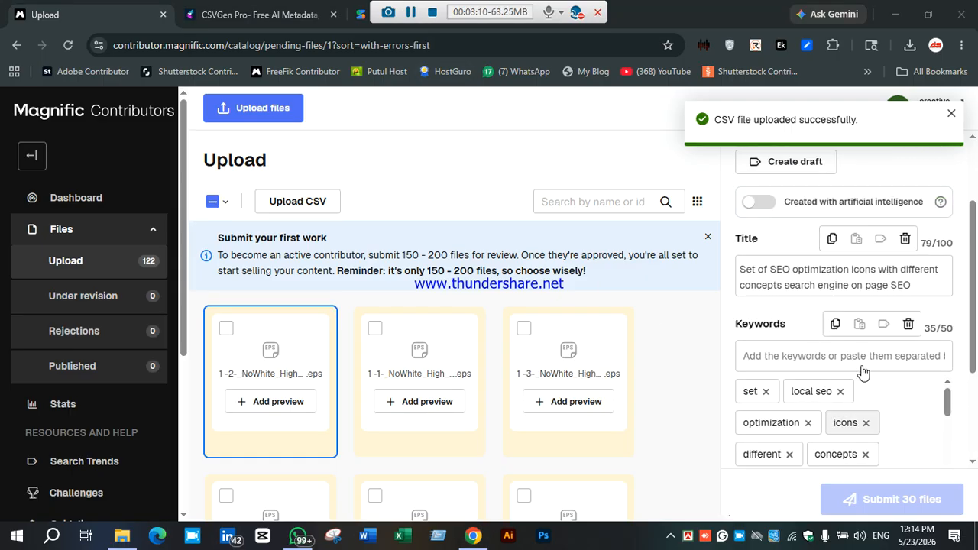
Step: Review the title and keywords of the first EPS file
{"action": "scroll", "coordinate": [862, 372], "scroll_direction": "up", "scroll_amount": 3}
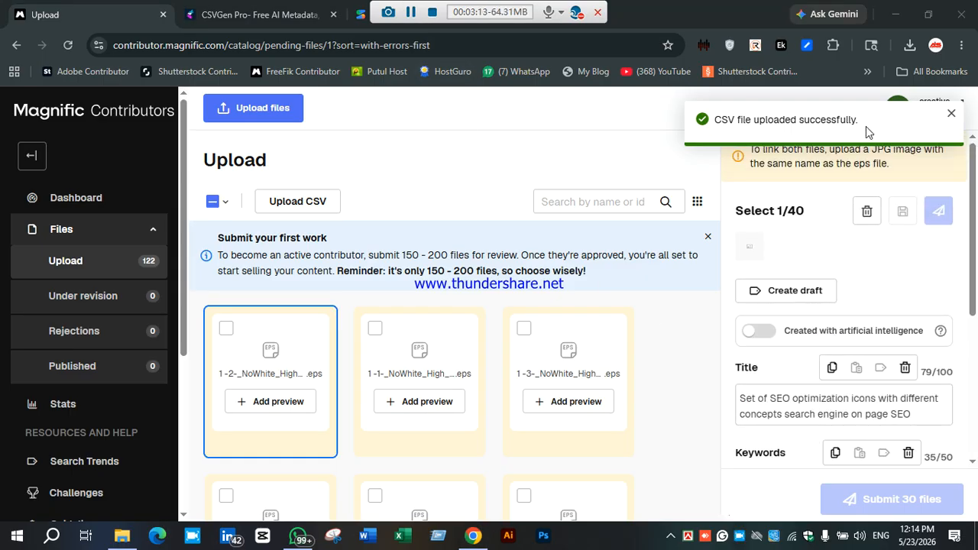
{"action": "scroll", "coordinate": [792, 409], "scroll_direction": "down", "scroll_amount": 1}
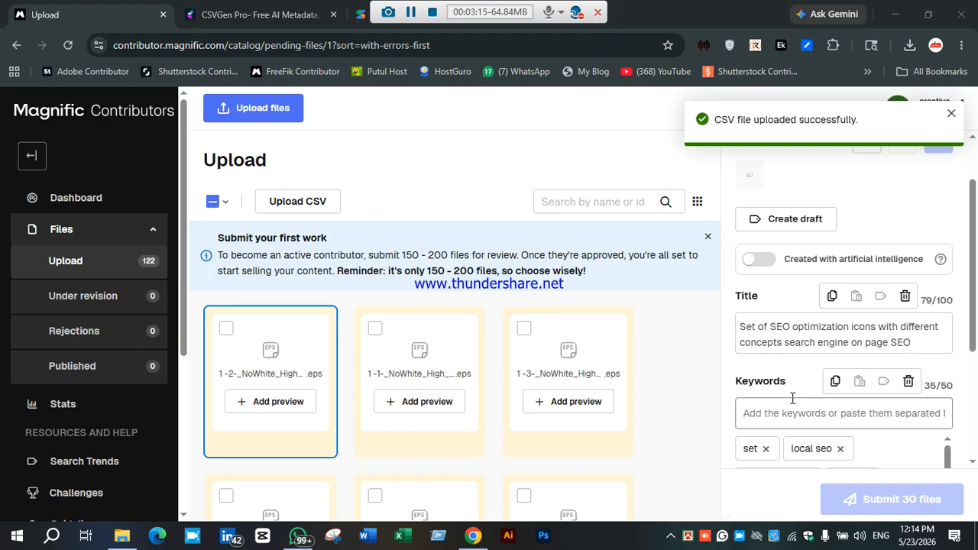
{"action": "scroll", "coordinate": [887, 344], "scroll_direction": "down", "scroll_amount": 3}
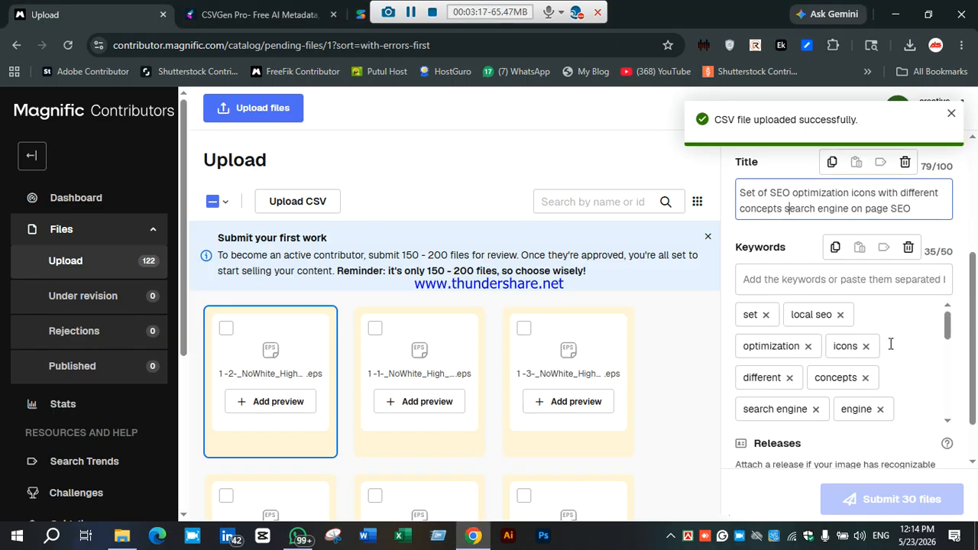
Step: Select the second EPS file in the grid and examine its title and full keyword list
{"action": "left_click", "coordinate": [431, 368]}
{"action": "scroll", "coordinate": [832, 341], "scroll_direction": "up", "scroll_amount": 3}
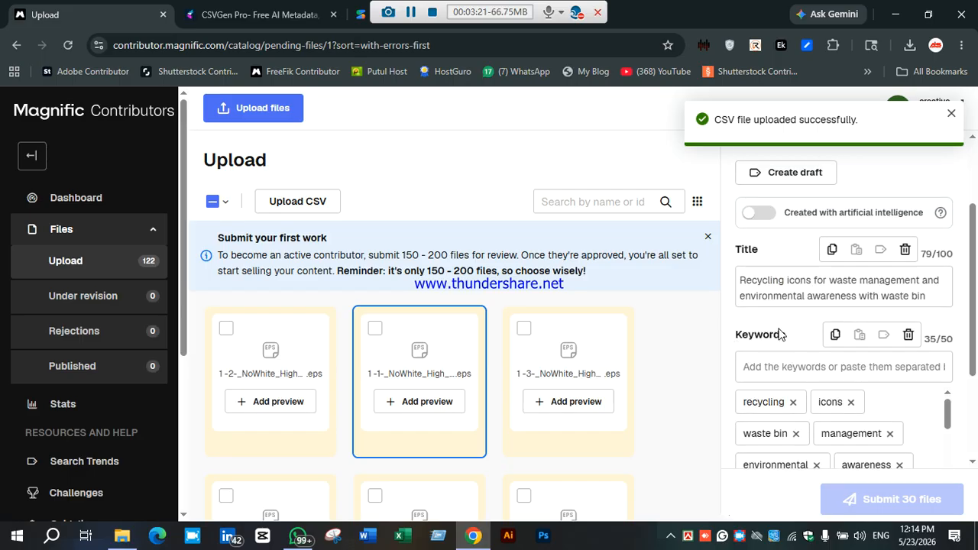
{"action": "scroll", "coordinate": [835, 398], "scroll_direction": "down", "scroll_amount": 2}
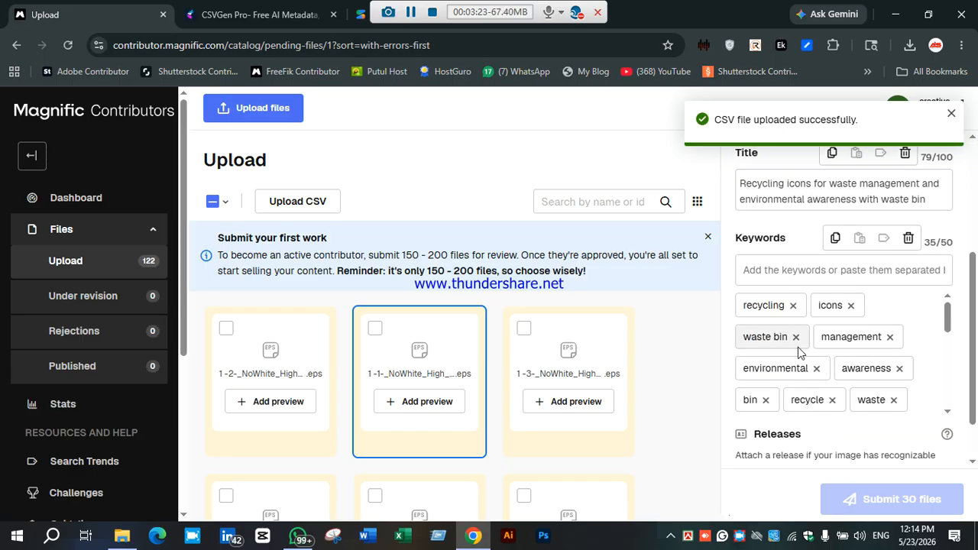
{"action": "scroll", "coordinate": [802, 350], "scroll_direction": "down", "scroll_amount": 5}
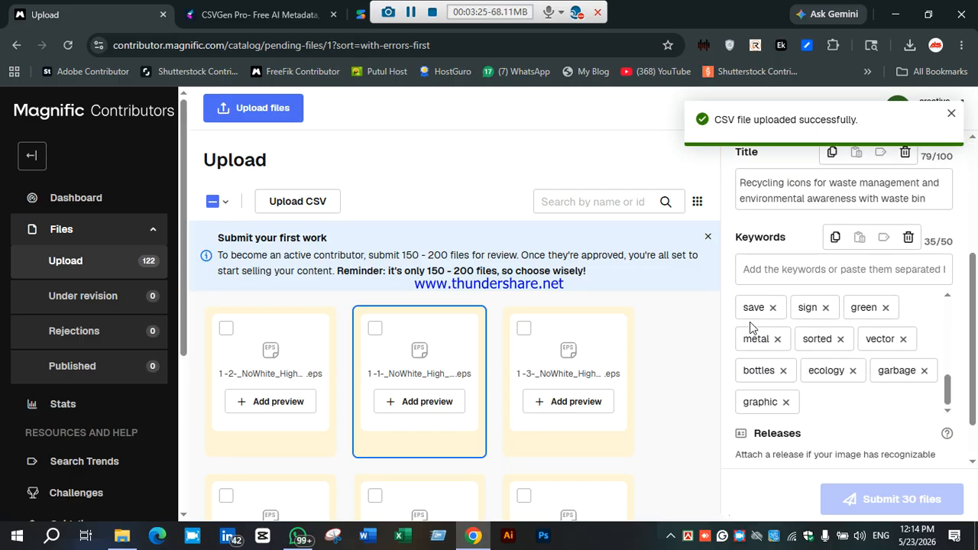
{"action": "scroll", "coordinate": [797, 347], "scroll_direction": "down", "scroll_amount": 2}
Step: Look through the uploaded EPS files and check the file-count requirement for submitting them
{"action": "scroll", "coordinate": [712, 327], "scroll_direction": "down", "scroll_amount": 5}
{"action": "scroll", "coordinate": [558, 364], "scroll_direction": "down", "scroll_amount": 4}
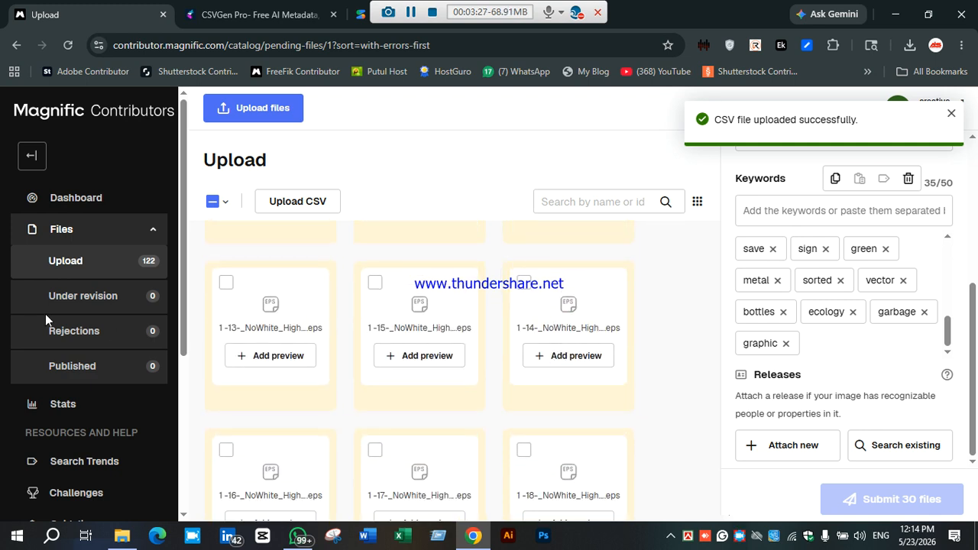
{"action": "scroll", "coordinate": [356, 413], "scroll_direction": "down", "scroll_amount": 8}
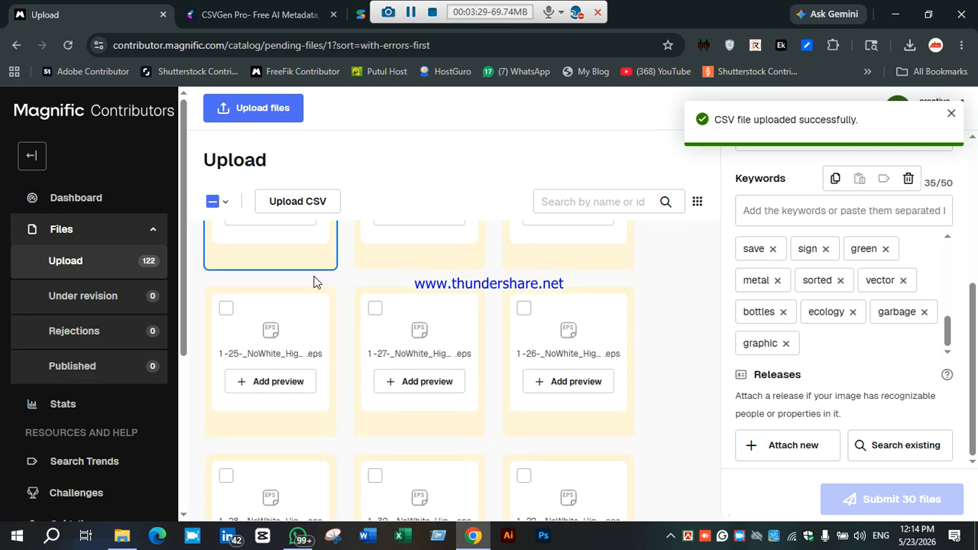
{"action": "mouse_move", "coordinate": [918, 504]}
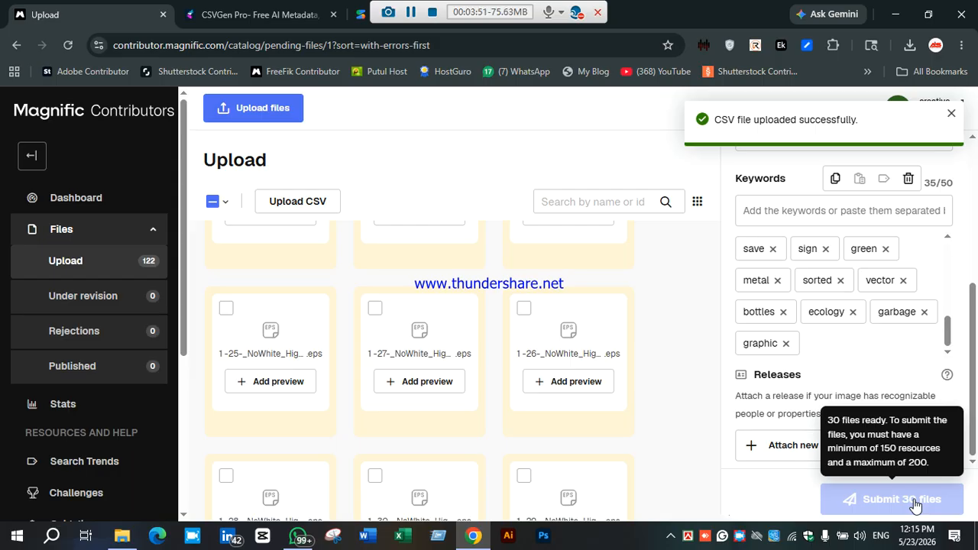
{"action": "scroll", "coordinate": [612, 474], "scroll_direction": "down", "scroll_amount": 5}
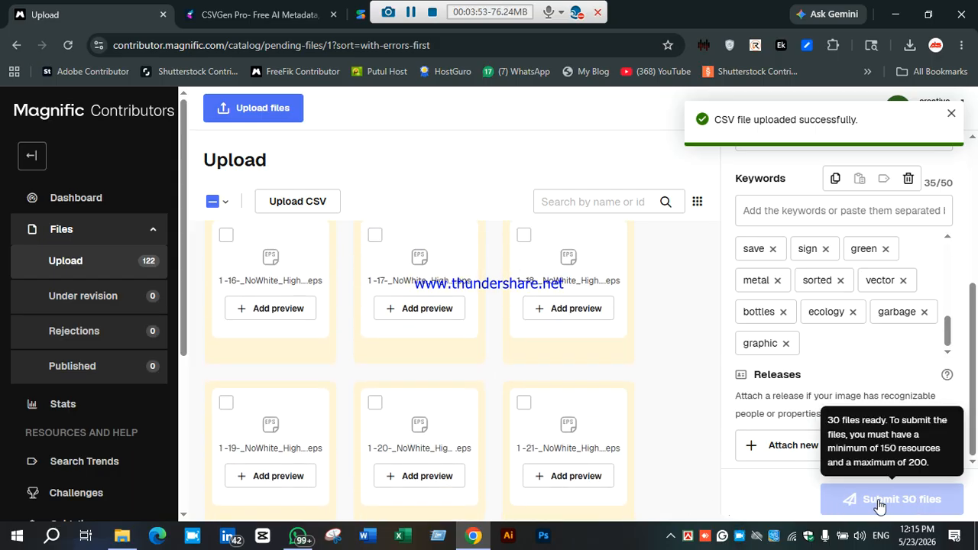
{"action": "scroll", "coordinate": [519, 451], "scroll_direction": "up", "scroll_amount": 3}
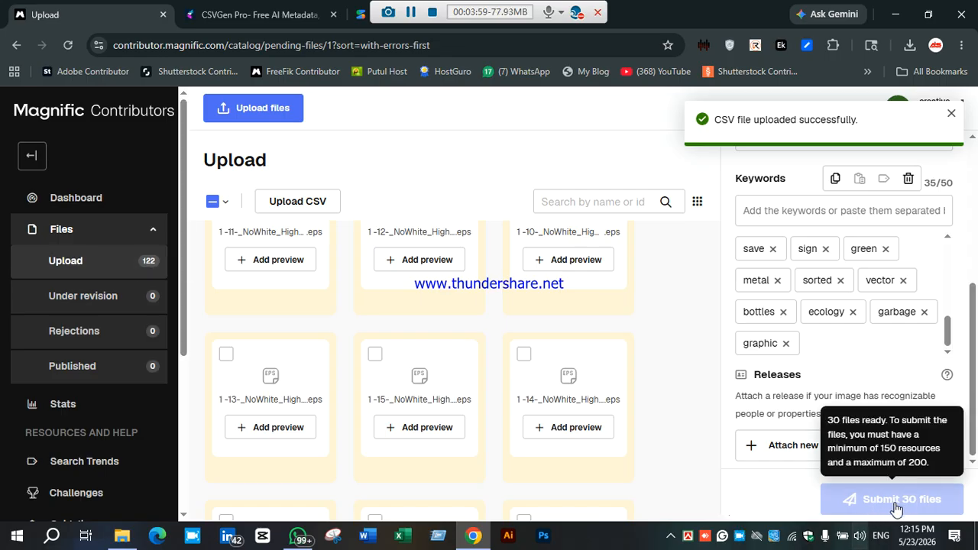
{"action": "scroll", "coordinate": [367, 390], "scroll_direction": "up", "scroll_amount": 5}
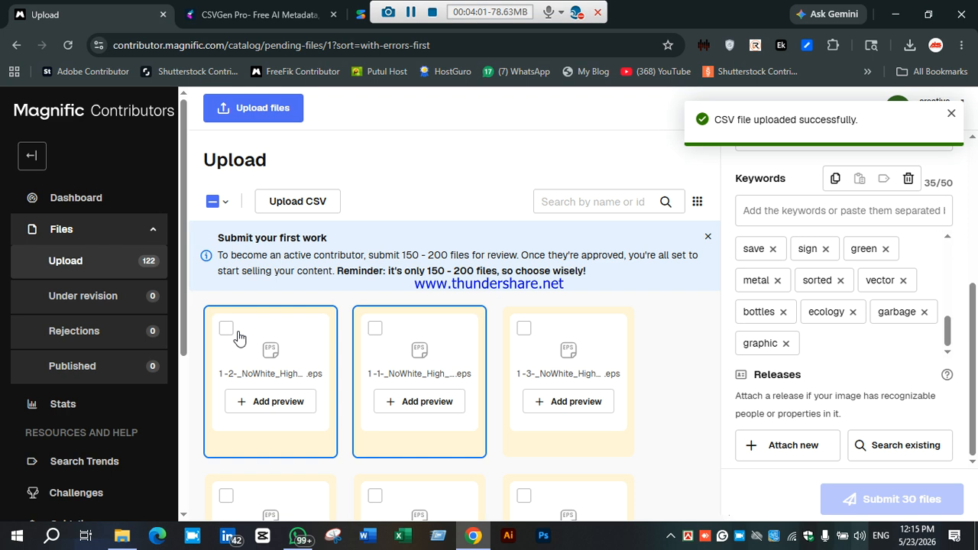
Step: Check the metadata of the first three EPS files by selecting them, clear the selection and look over the remaining files
{"action": "left_click", "coordinate": [226, 329]}
{"action": "left_click", "coordinate": [410, 348]}
{"action": "left_click", "coordinate": [522, 350]}
{"action": "left_click", "coordinate": [427, 349]}
{"action": "left_click", "coordinate": [289, 359]}
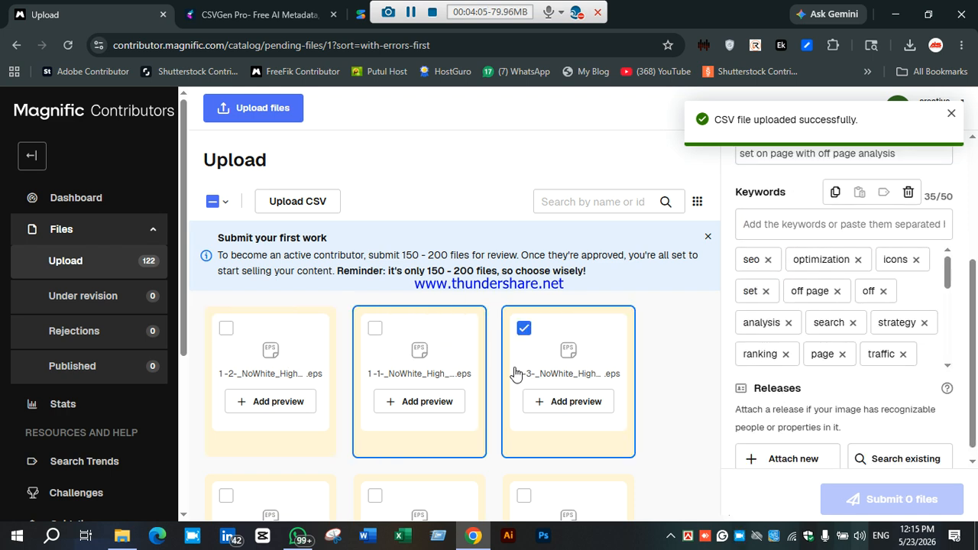
{"action": "left_click", "coordinate": [529, 373]}
{"action": "scroll", "coordinate": [358, 364], "scroll_direction": "down", "scroll_amount": 6}
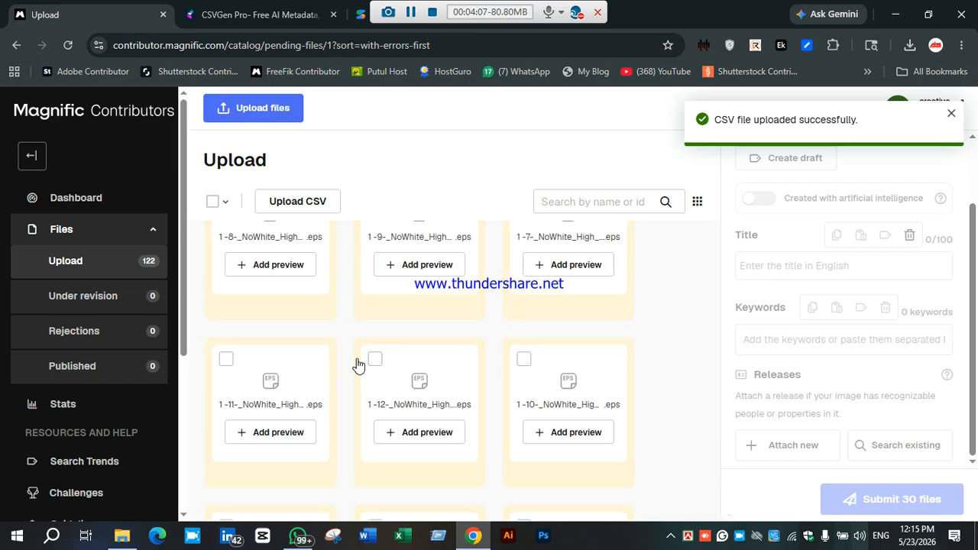
{"action": "scroll", "coordinate": [358, 365], "scroll_direction": "down", "scroll_amount": 3}
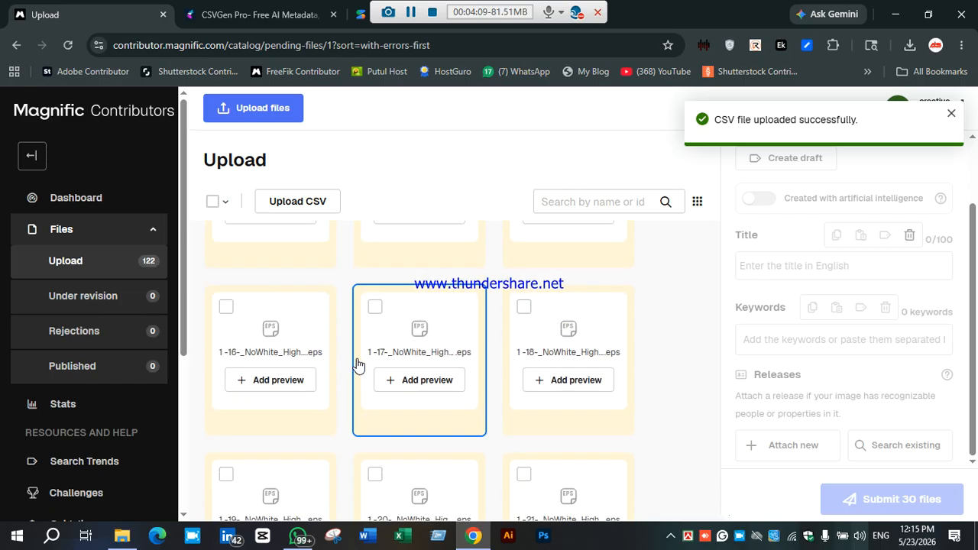